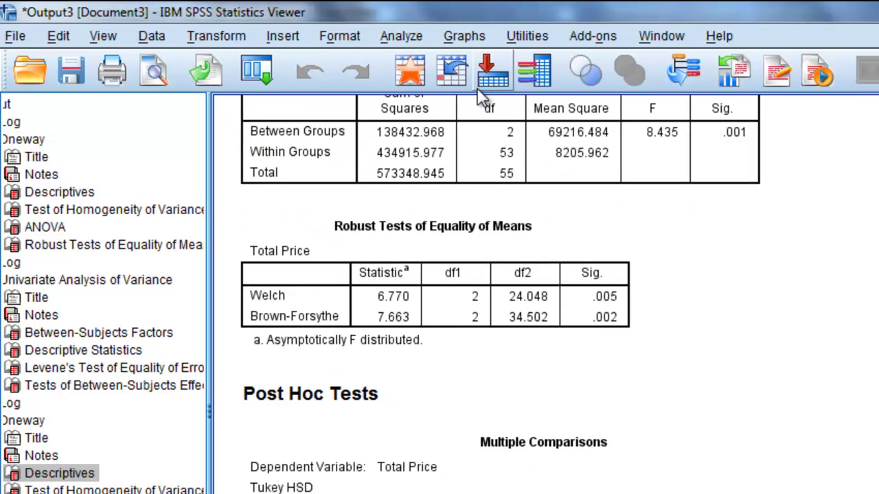
Step: Open the One-Way ANOVA Contrasts dialog from the Analyze menu
{"action": "left_click", "coordinate": [409, 34]}
{"action": "mouse_move", "coordinate": [466, 113]}
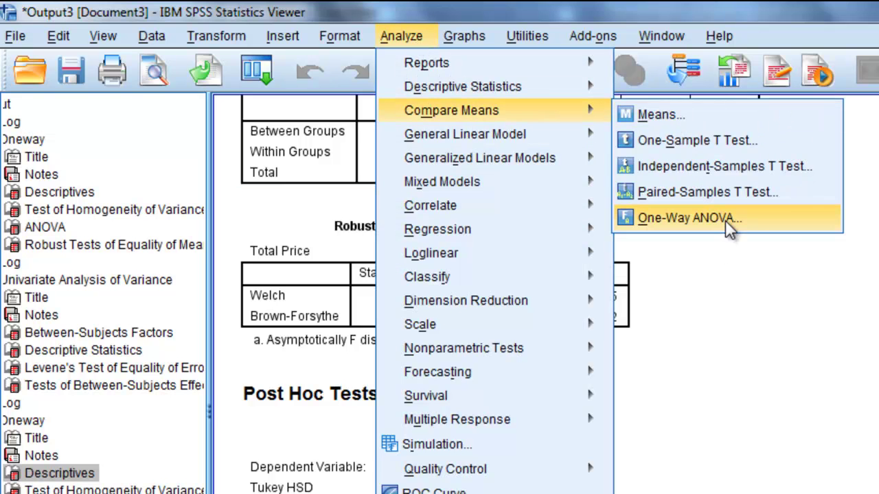
{"action": "left_click", "coordinate": [781, 214]}
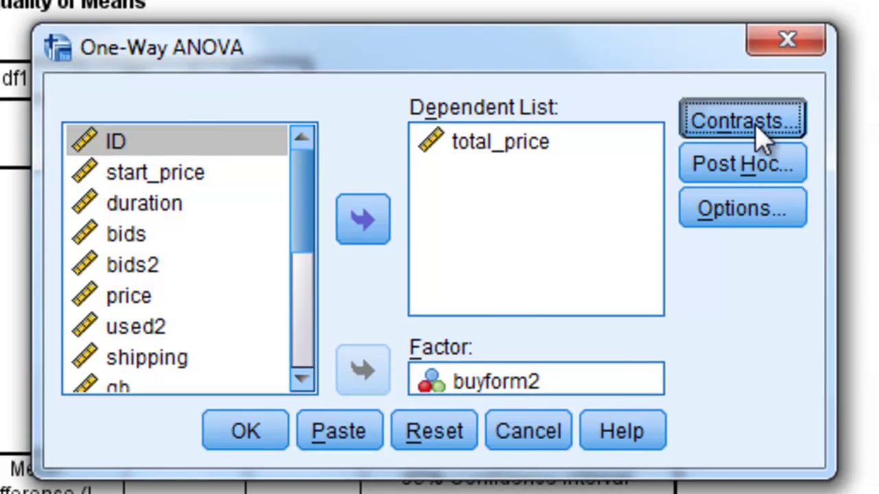
{"action": "left_click", "coordinate": [766, 125]}
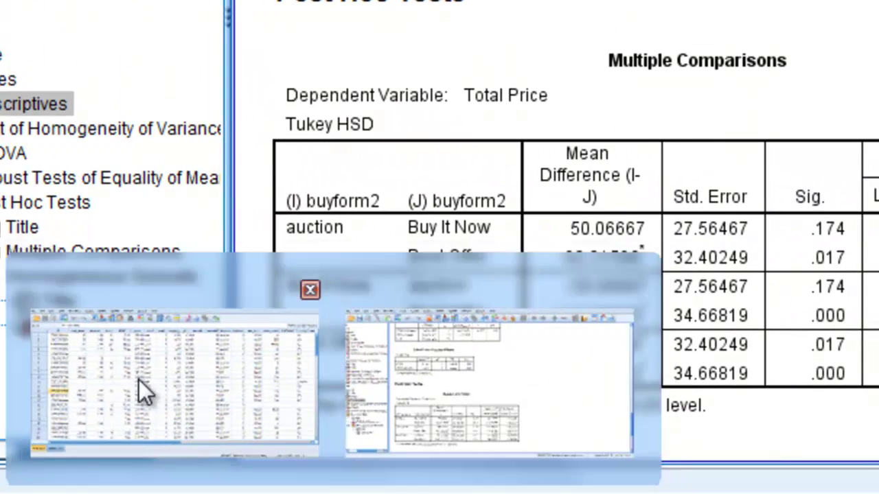
Step: Switch to the Data Editor's Variable View and open buyform2's Values cell
{"action": "left_click", "coordinate": [139, 379]}
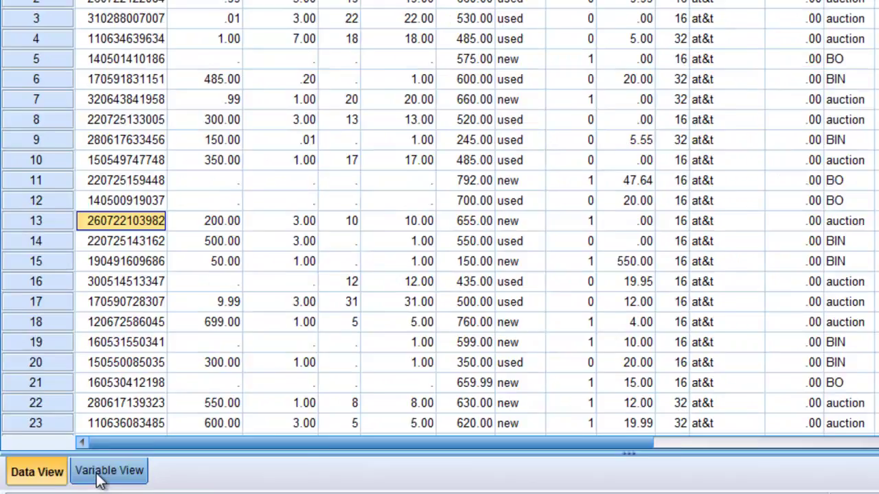
{"action": "left_click", "coordinate": [352, 400]}
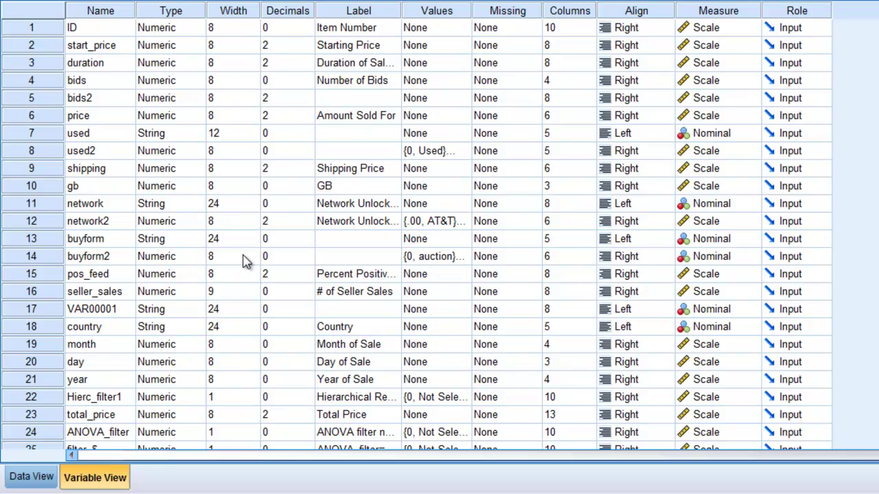
{"action": "left_click", "coordinate": [436, 258]}
{"action": "left_click", "coordinate": [467, 260]}
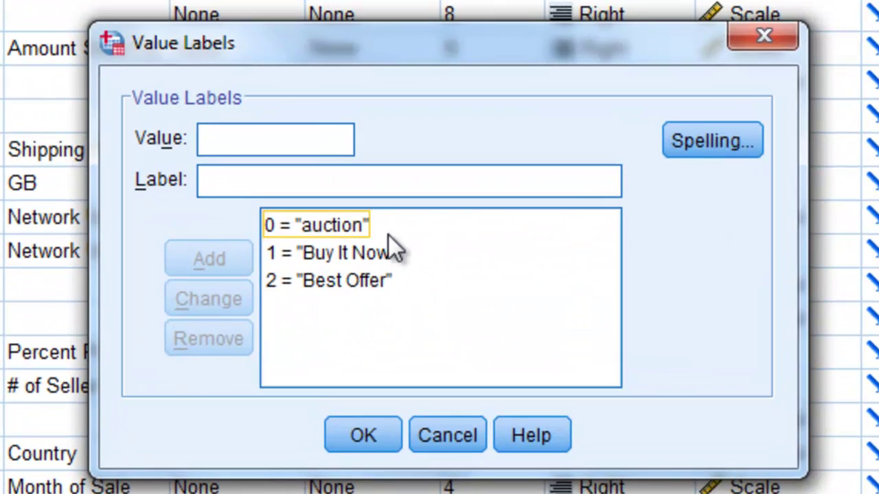
Step: Review buyform2's labels (0 auction, 1 Buy It Now, 2 Best Offer) and cancel without changes
{"action": "left_click", "coordinate": [354, 222]}
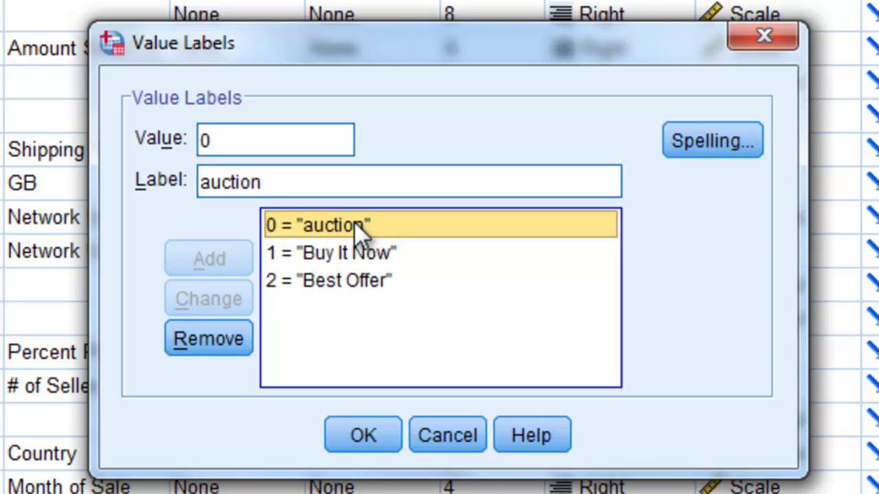
{"action": "key", "text": "Down"}
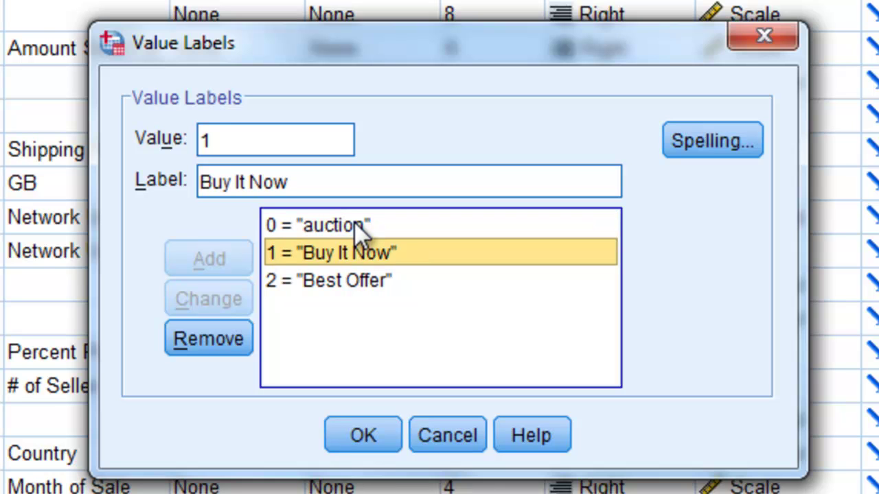
{"action": "key", "text": "Down"}
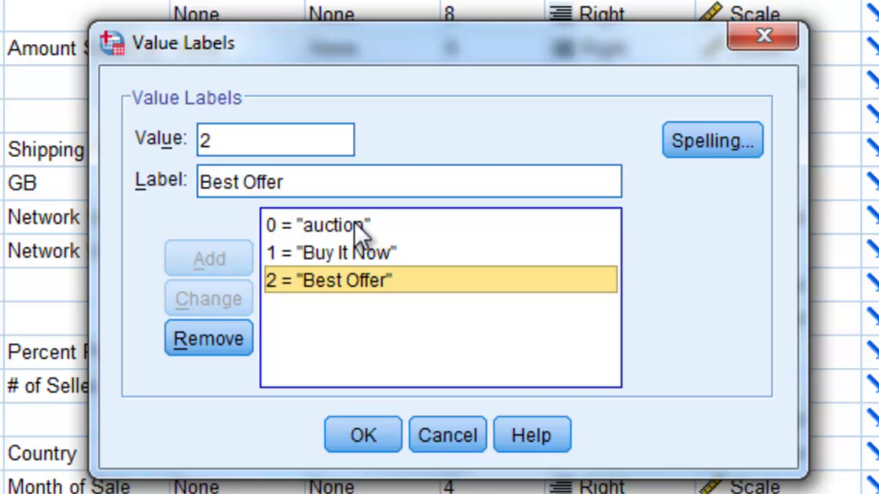
{"action": "left_click", "coordinate": [357, 227]}
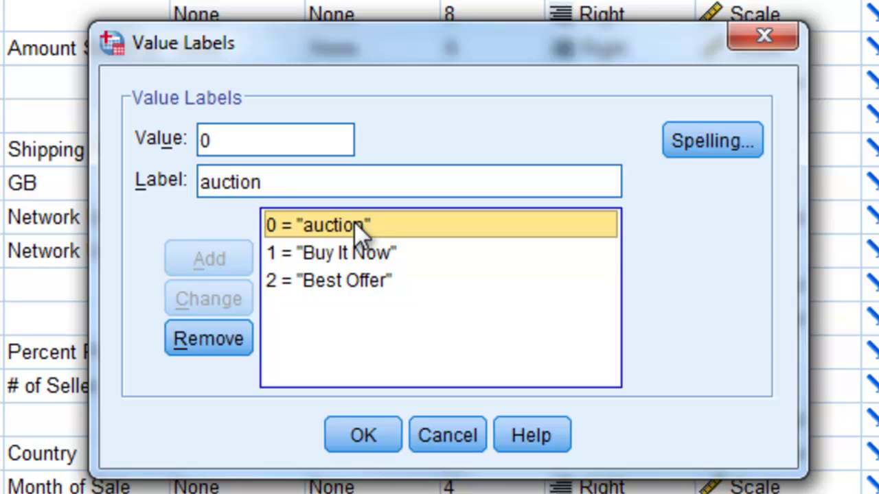
{"action": "key", "text": "Down"}
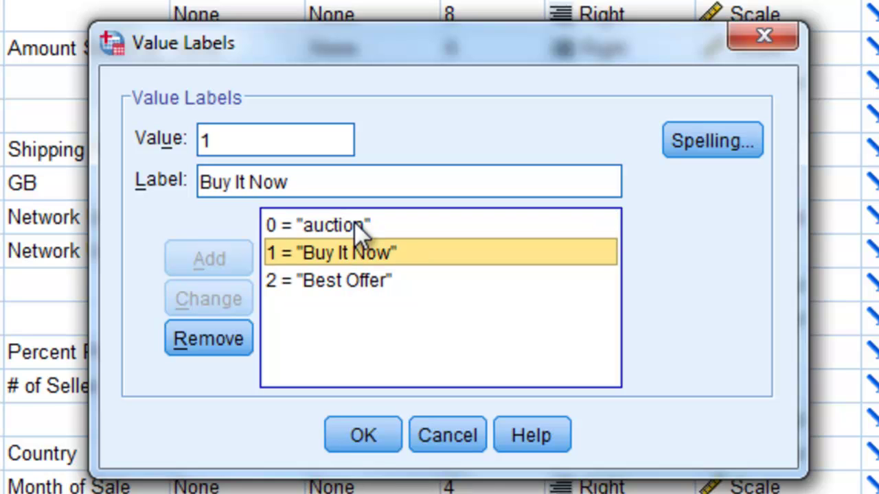
{"action": "key", "text": "Down"}
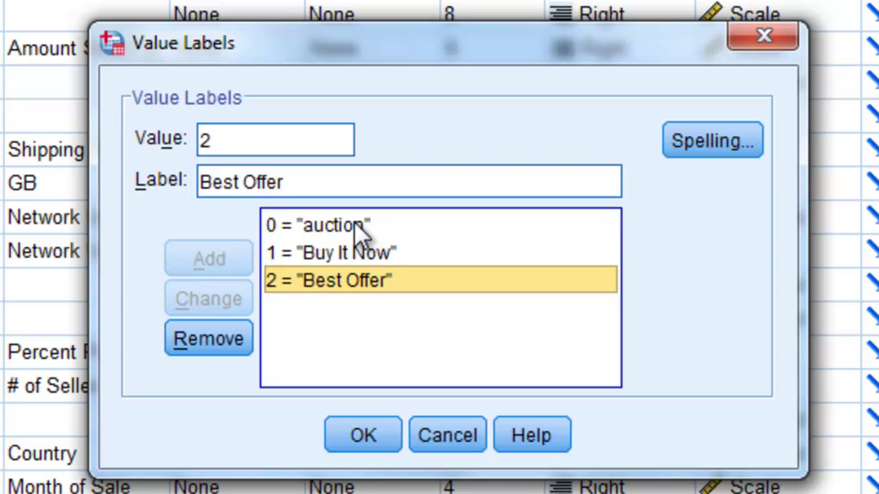
{"action": "left_click", "coordinate": [354, 225]}
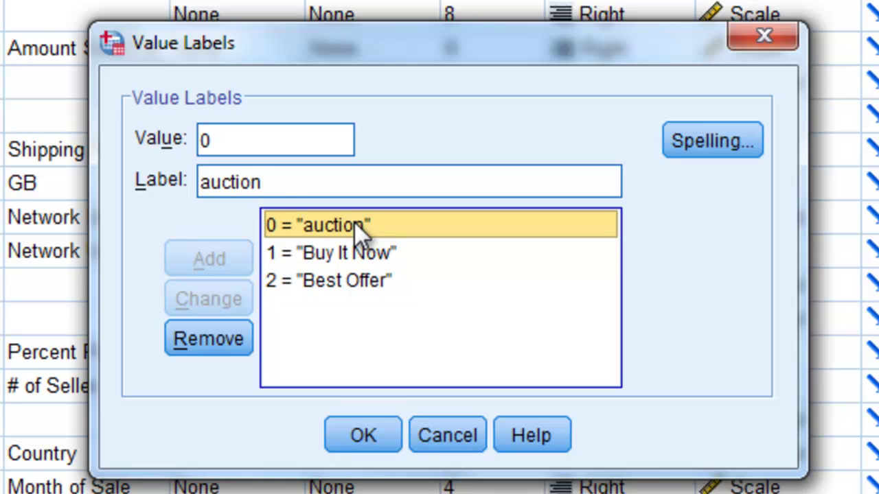
{"action": "key", "text": "Down"}
{"action": "key", "text": "Down"}
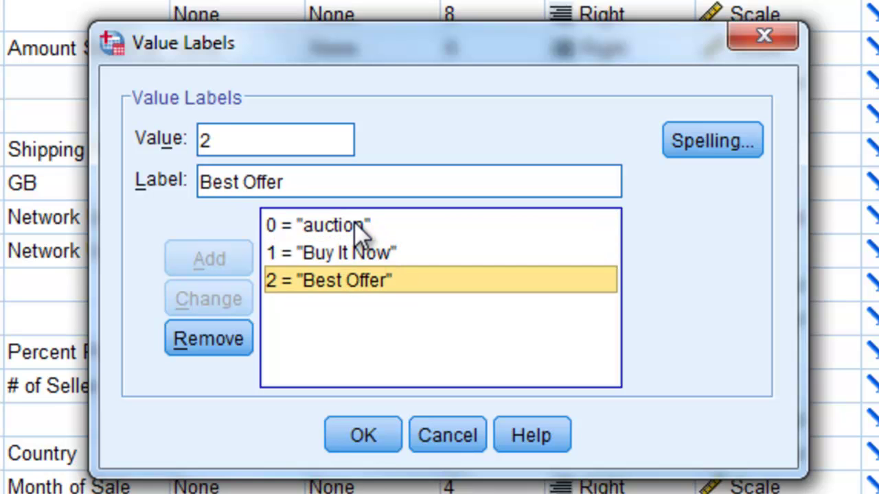
{"action": "left_click", "coordinate": [445, 442]}
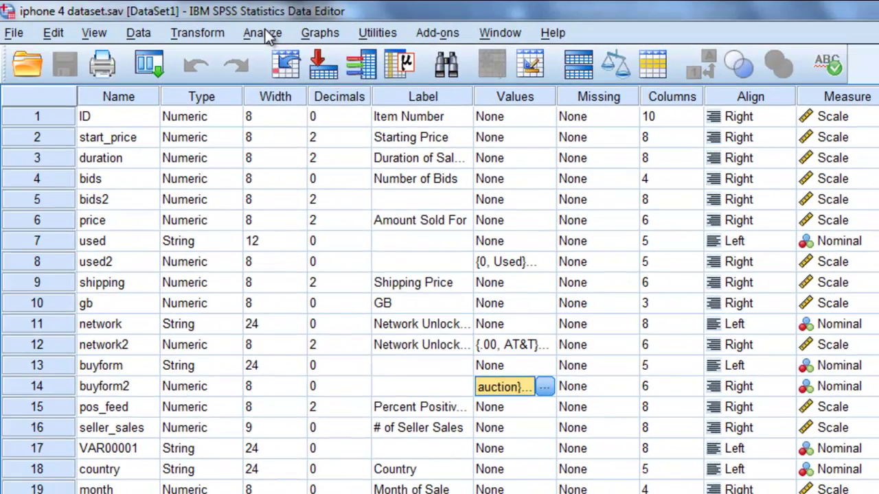
Step: Open Analyze > Compare Means > One-Way ANOVA and bring up its Contrasts dialog
{"action": "left_click", "coordinate": [265, 35]}
{"action": "mouse_move", "coordinate": [296, 103]}
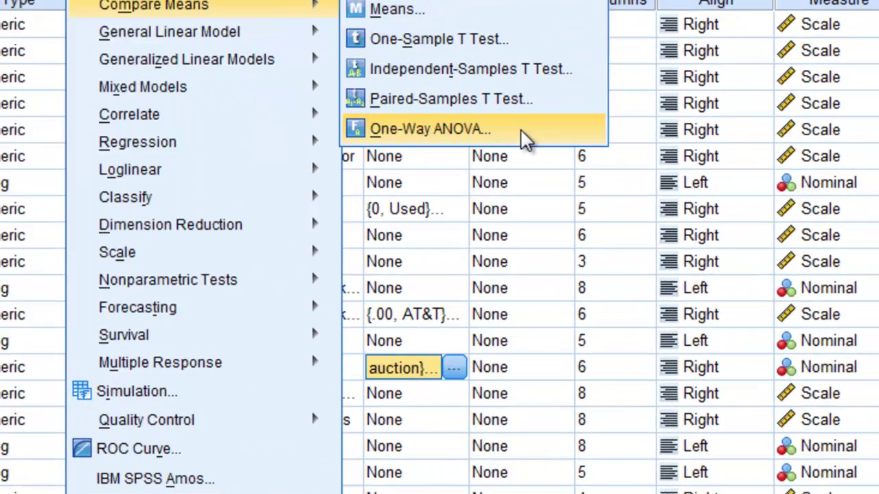
{"action": "left_click", "coordinate": [597, 200]}
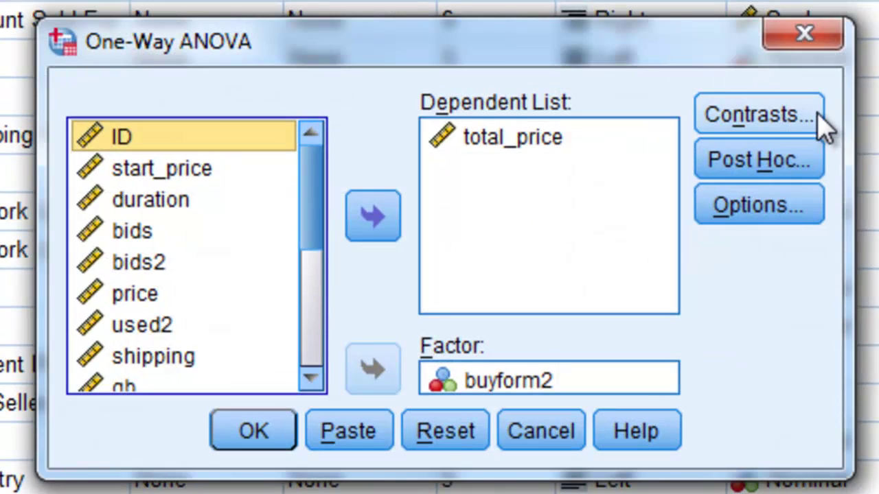
{"action": "left_click", "coordinate": [819, 118]}
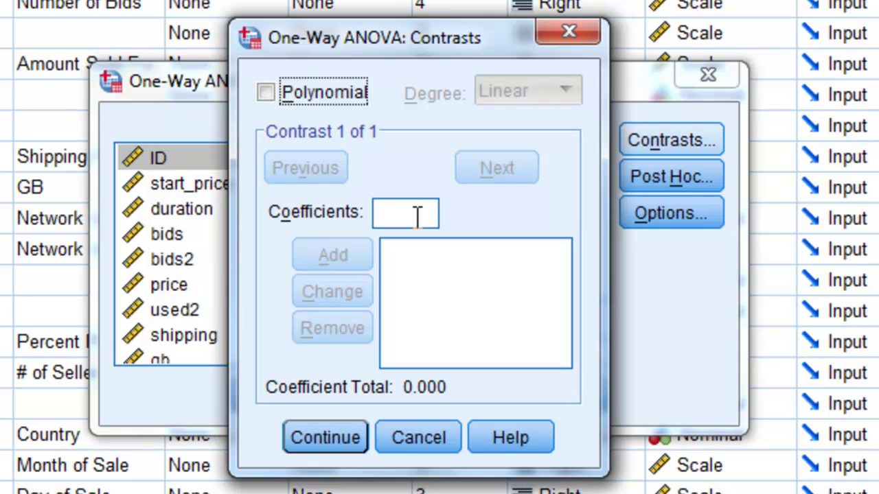
Step: Add contrast coefficients 1, 0 and -1 for auction, Buy It Now and Best Offer
{"action": "left_click", "coordinate": [417, 217]}
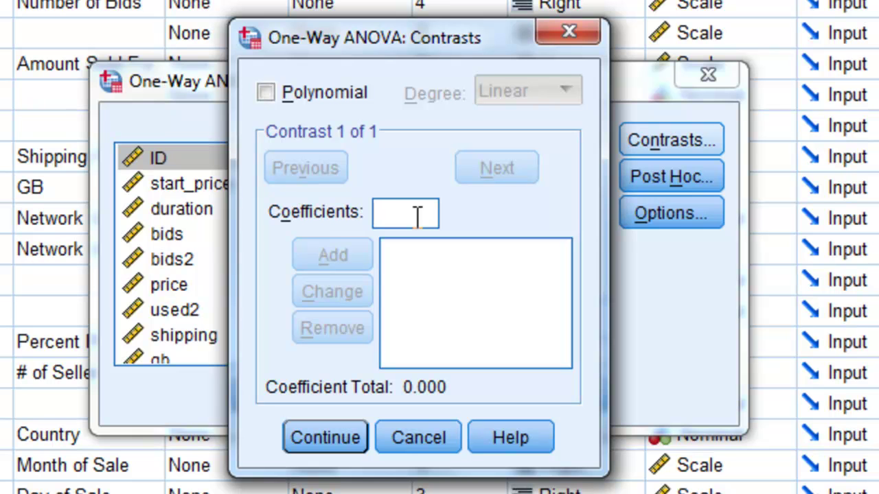
{"action": "type", "text": "1"}
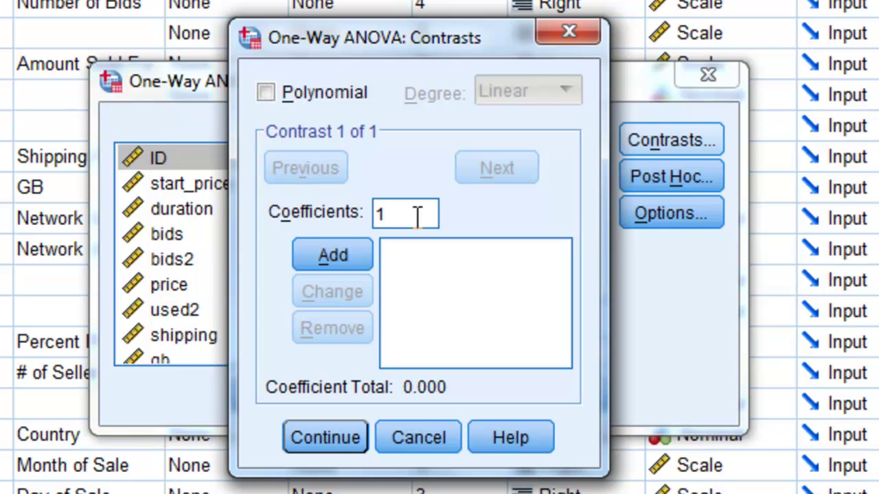
{"action": "left_click", "coordinate": [346, 253]}
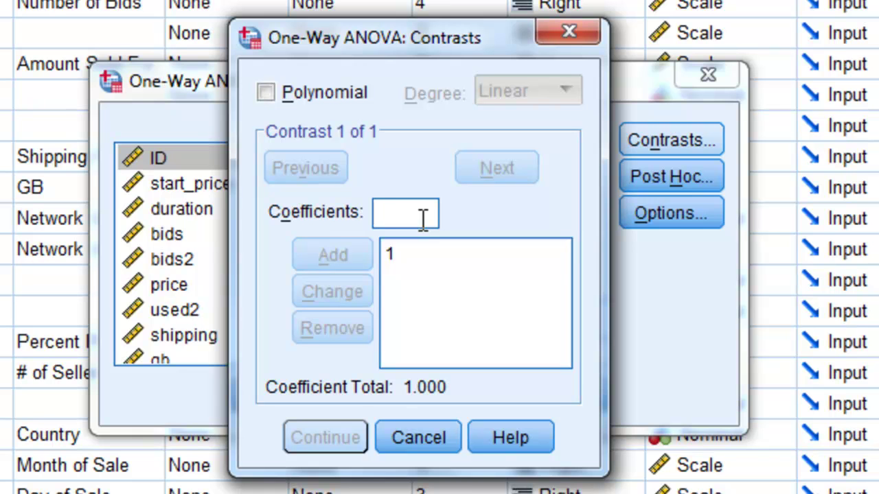
{"action": "type", "text": "0"}
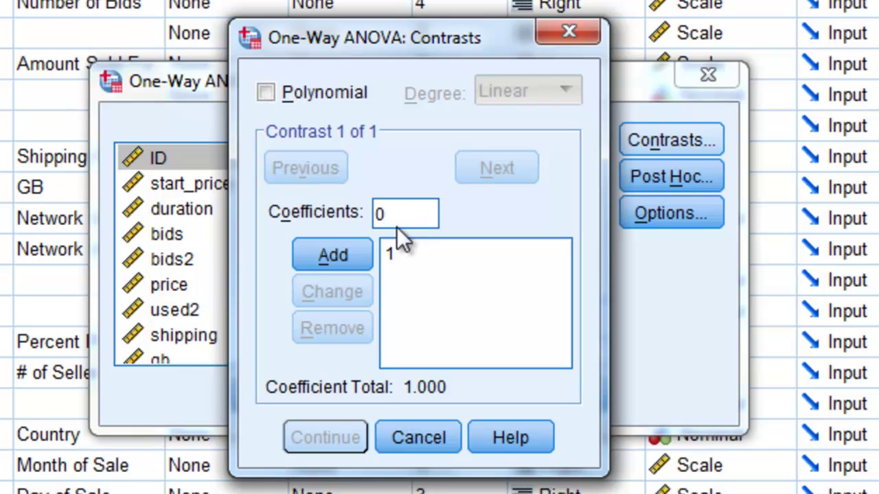
{"action": "left_click", "coordinate": [349, 255]}
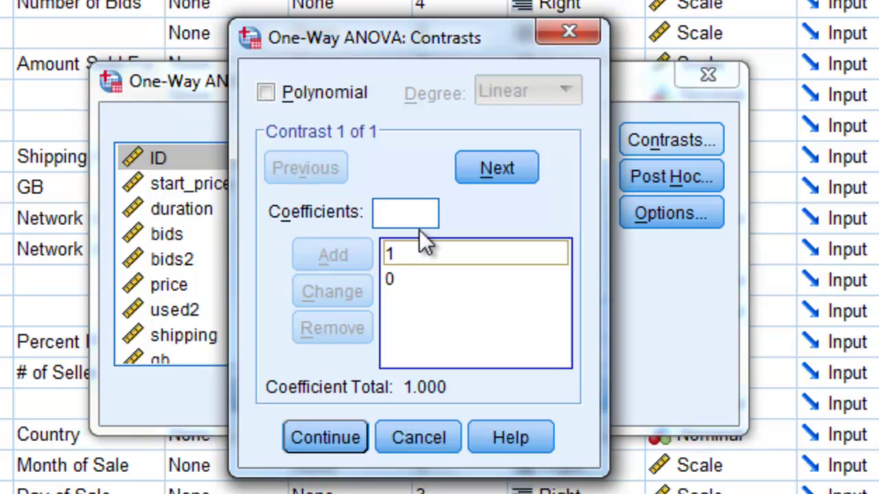
{"action": "left_click", "coordinate": [419, 219]}
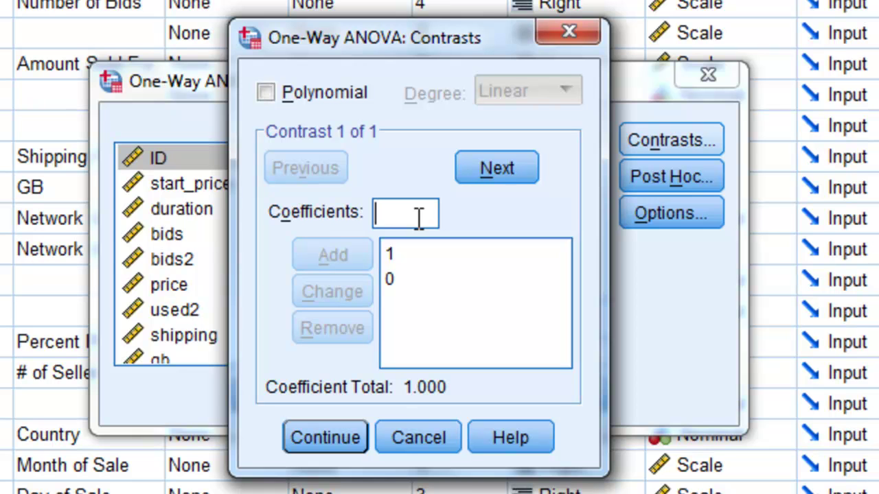
{"action": "type", "text": "-1"}
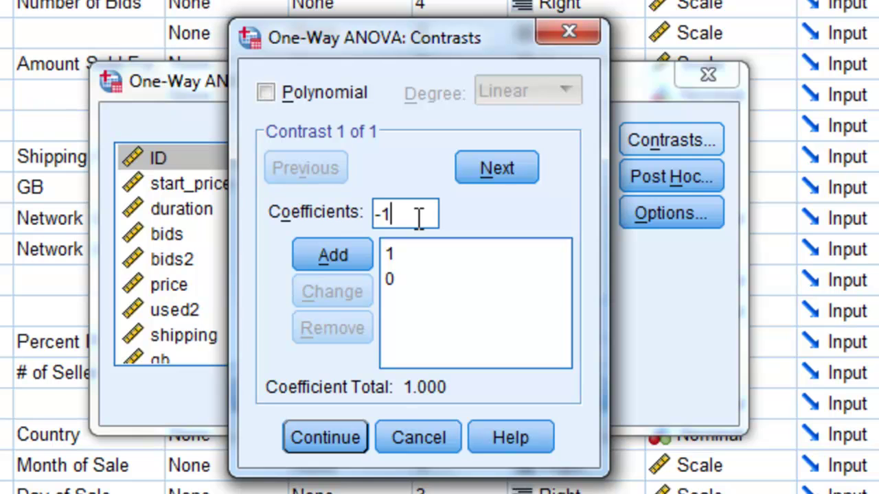
{"action": "left_click", "coordinate": [338, 257]}
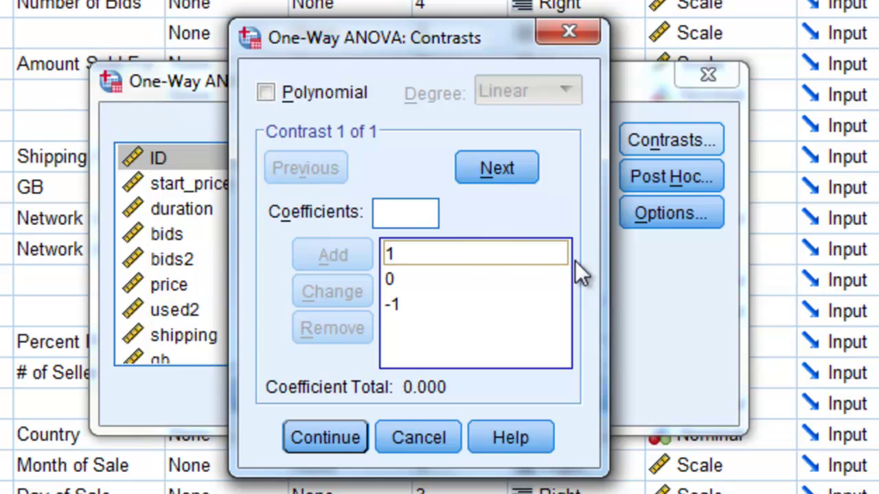
Step: Check the 1, 0, -1 coefficients total zero, clear the entry field, and continue
{"action": "left_click", "coordinate": [462, 251]}
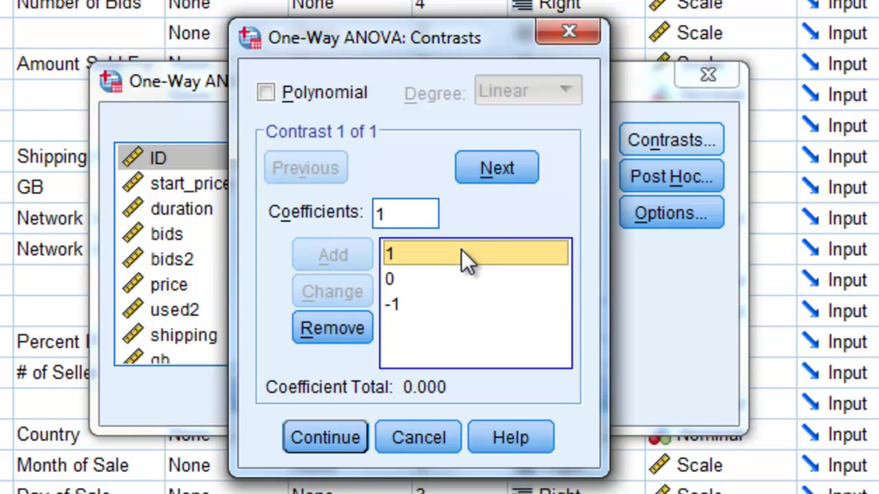
{"action": "left_click", "coordinate": [408, 306]}
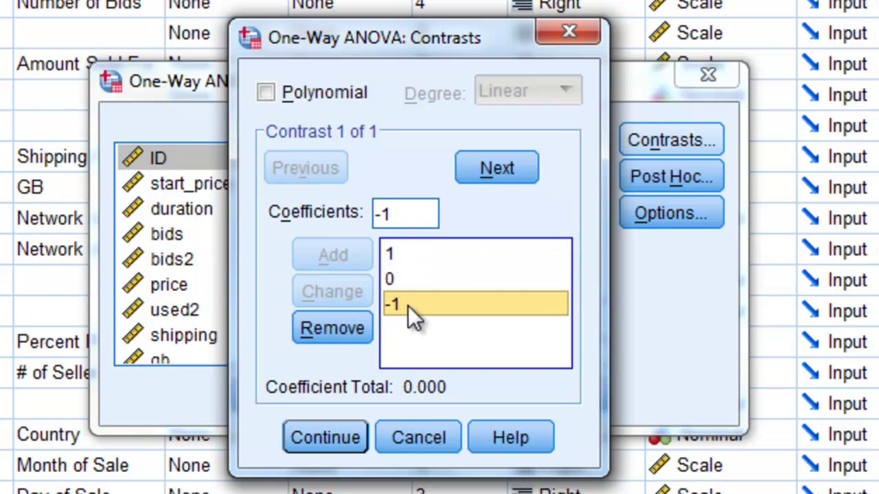
{"action": "key", "text": "Tab"}
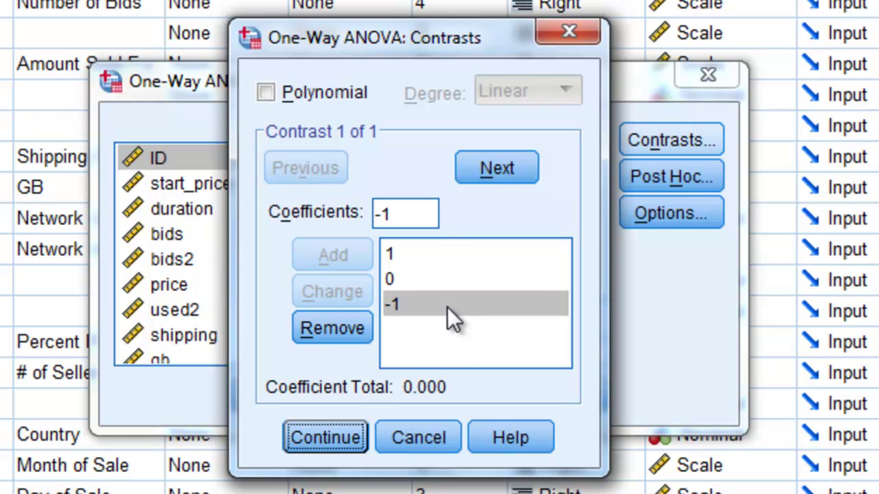
{"action": "left_click", "coordinate": [435, 276]}
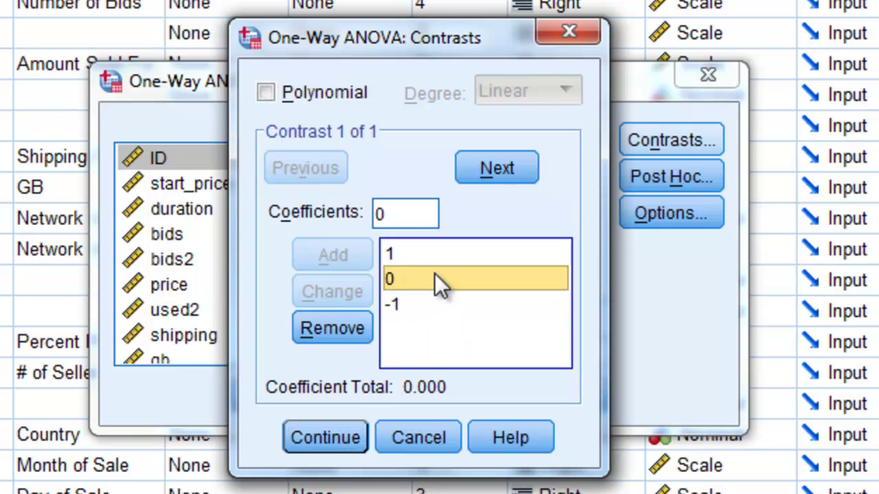
{"action": "left_click", "coordinate": [408, 212]}
{"action": "key", "text": "BackSpace"}
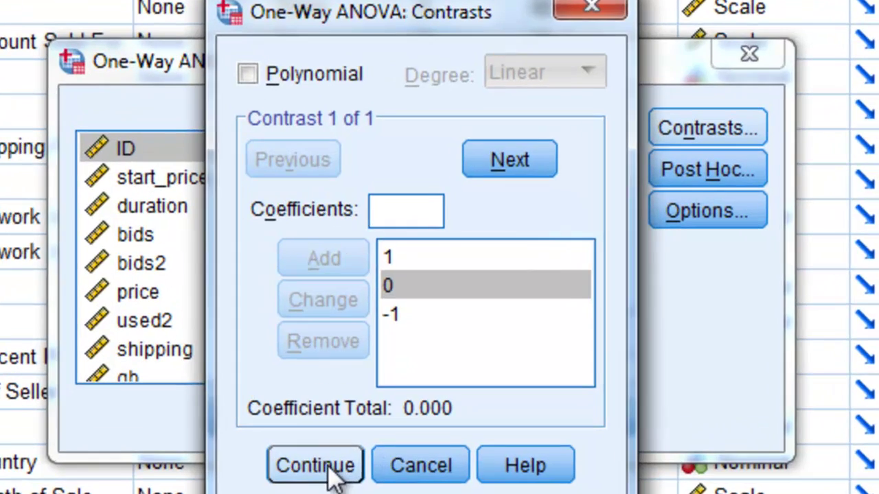
{"action": "left_click", "coordinate": [330, 473]}
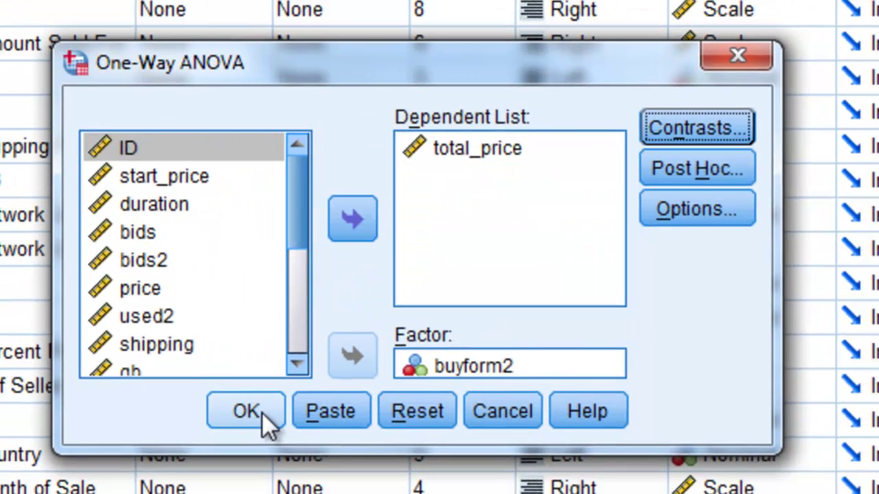
Step: Run the One-Way ANOVA and inspect the Descriptives, Homogeneity of Variances and ANOVA tables
{"action": "left_click", "coordinate": [260, 434]}
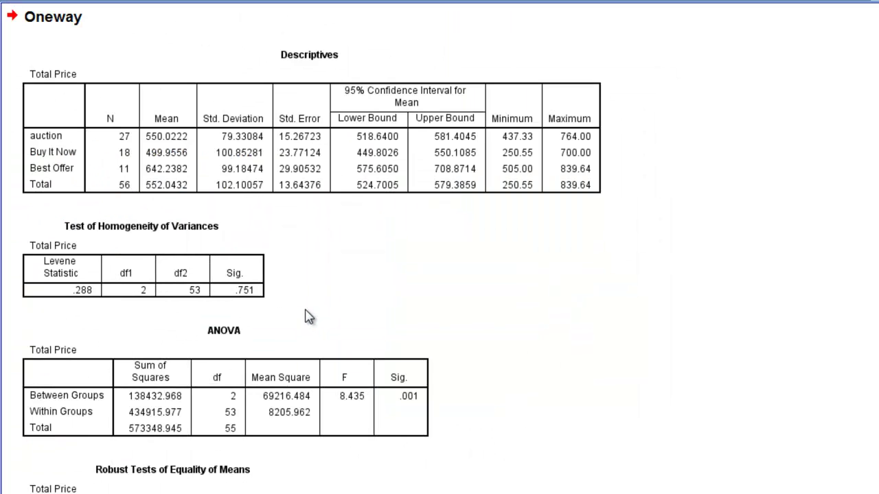
{"action": "left_click", "coordinate": [266, 180]}
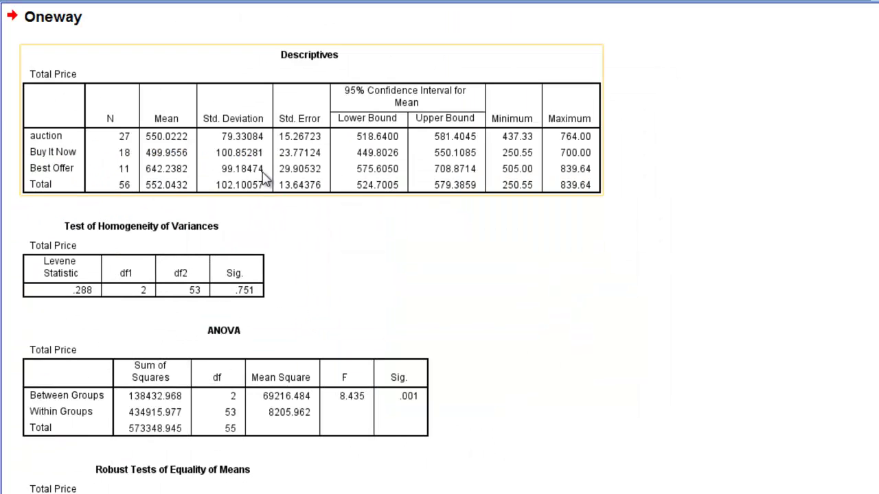
{"action": "left_click", "coordinate": [179, 274]}
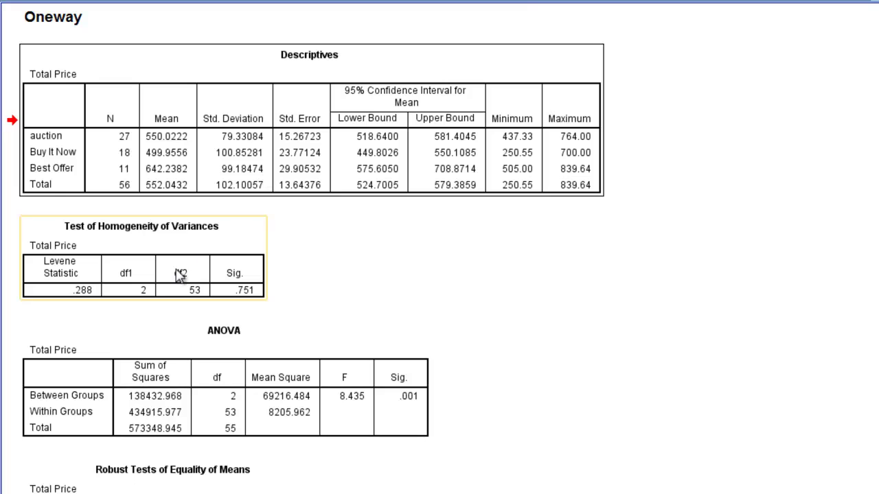
{"action": "left_click", "coordinate": [291, 407]}
Step: Review the Robust Tests and Contrast Coefficients tables, showing contrast t = −2.846, p = .006
{"action": "scroll", "coordinate": [640, 289], "scroll_direction": "down", "scroll_amount": 4}
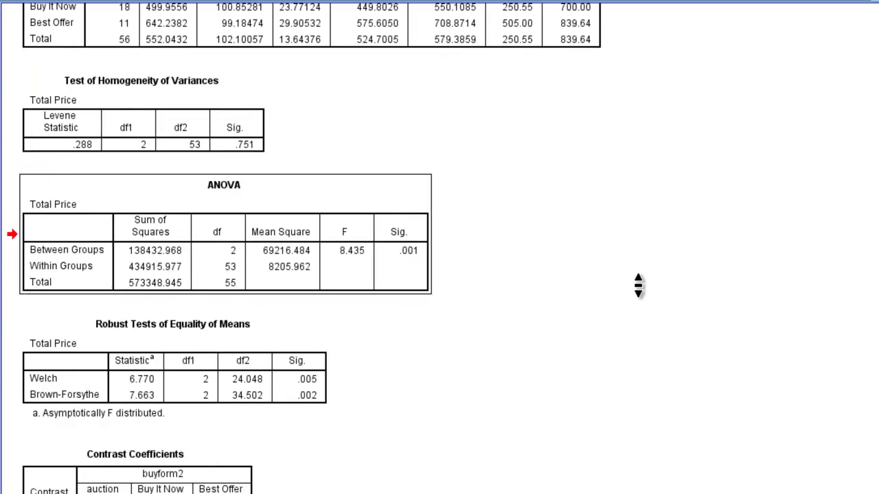
{"action": "left_click", "coordinate": [243, 353]}
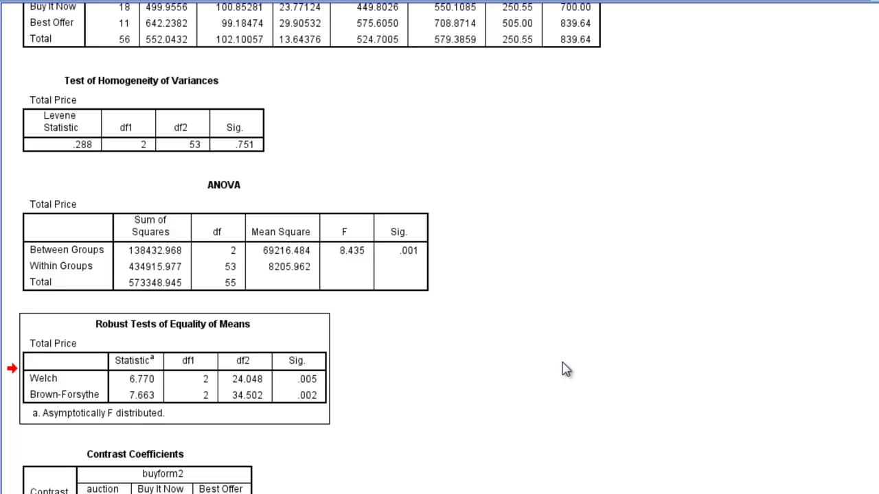
{"action": "scroll", "coordinate": [562, 369], "scroll_direction": "down", "scroll_amount": 4}
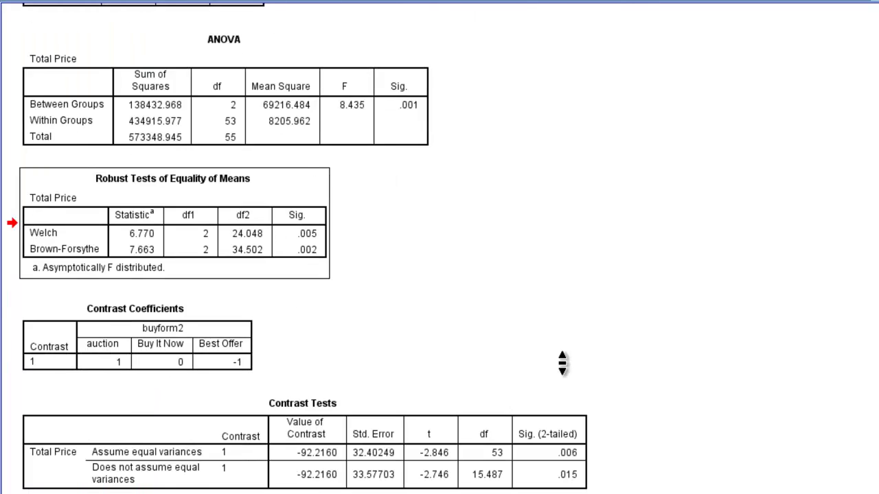
{"action": "scroll", "coordinate": [563, 371], "scroll_direction": "down", "scroll_amount": 4}
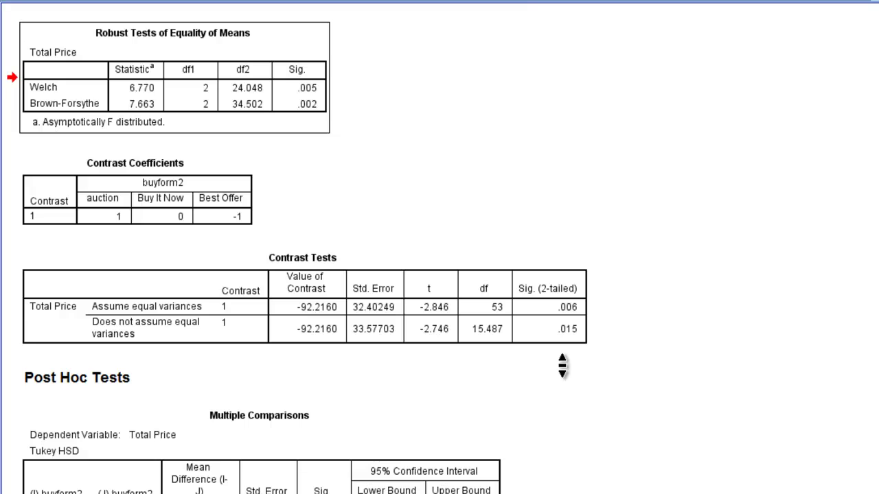
{"action": "left_click", "coordinate": [170, 215]}
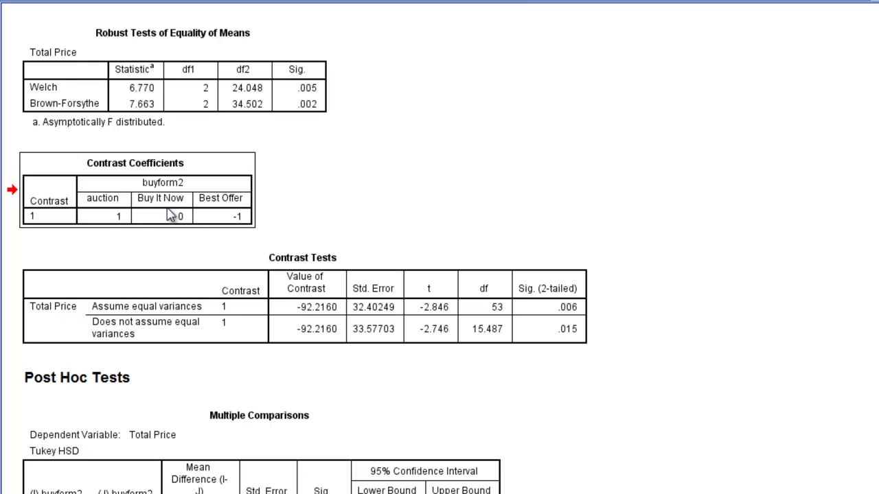
{"action": "left_click", "coordinate": [171, 215]}
{"action": "left_click", "coordinate": [297, 328]}
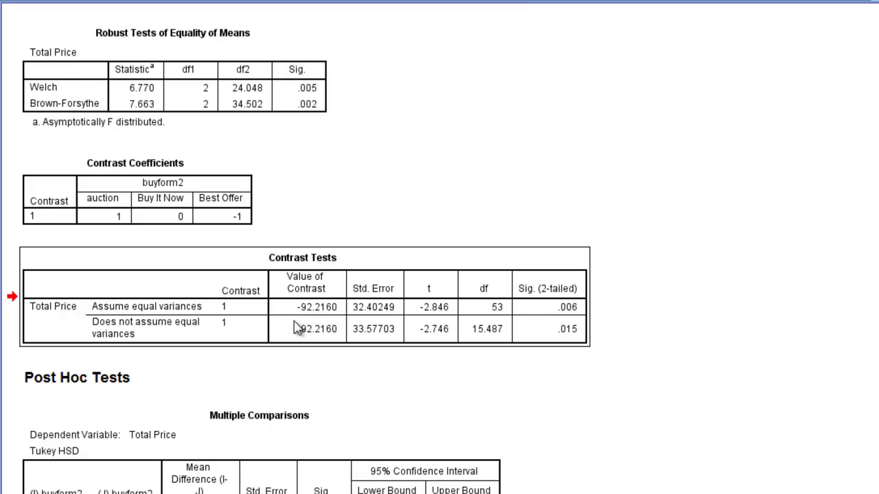
{"action": "middle_click", "coordinate": [418, 193]}
{"action": "scroll", "coordinate": [418, 192], "scroll_direction": "up", "scroll_amount": 3}
{"action": "middle_click", "coordinate": [417, 193]}
{"action": "left_click", "coordinate": [255, 125]}
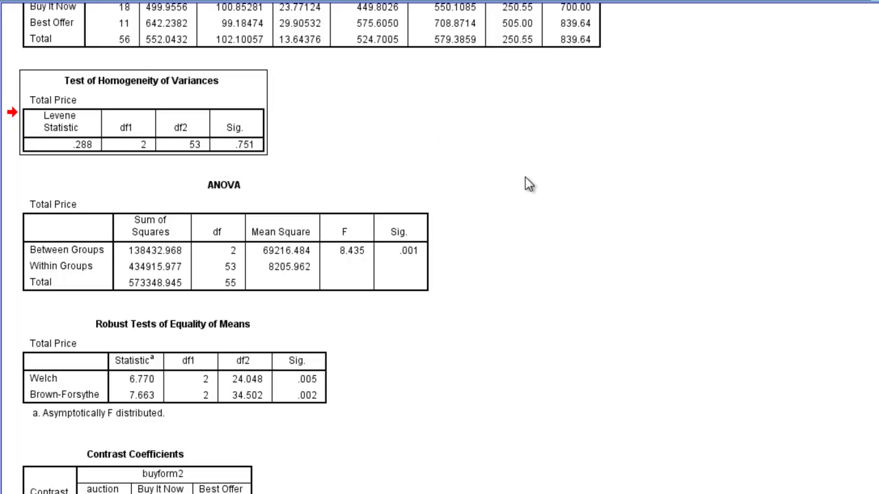
{"action": "scroll", "coordinate": [529, 184], "scroll_direction": "down", "scroll_amount": 5}
{"action": "left_click", "coordinate": [318, 362]}
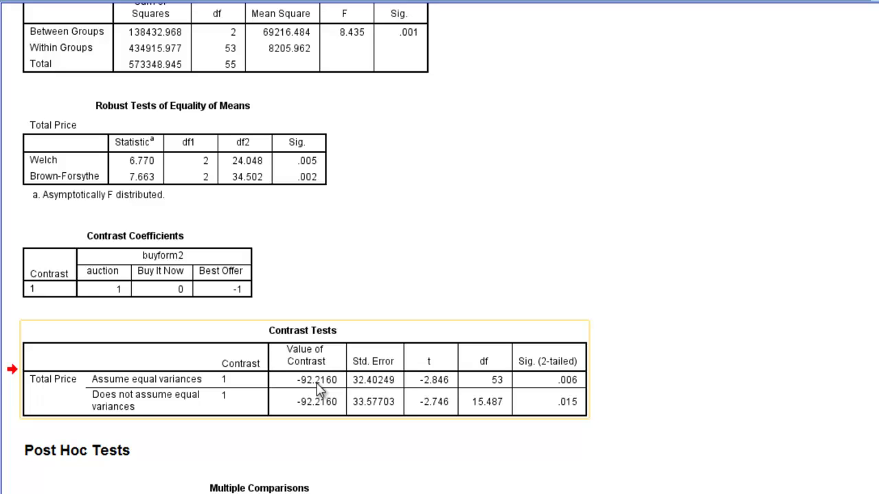
{"action": "left_click", "coordinate": [453, 389]}
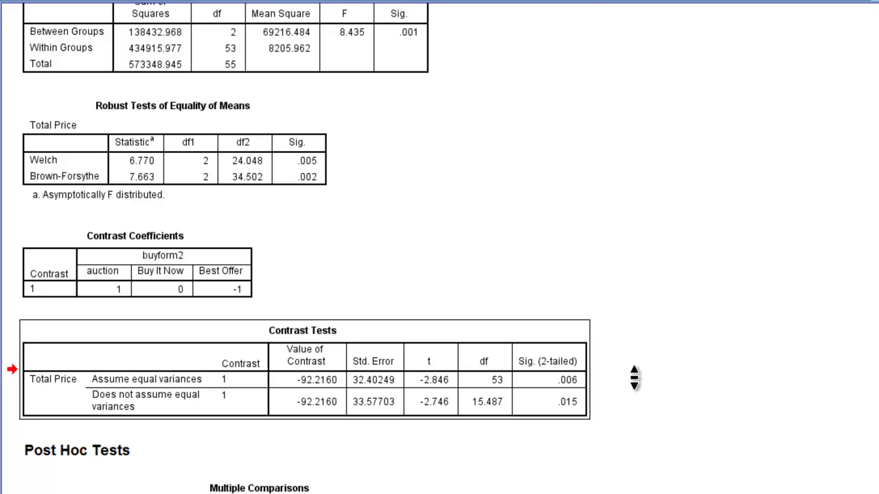
{"action": "scroll", "coordinate": [635, 385], "scroll_direction": "up", "scroll_amount": 10}
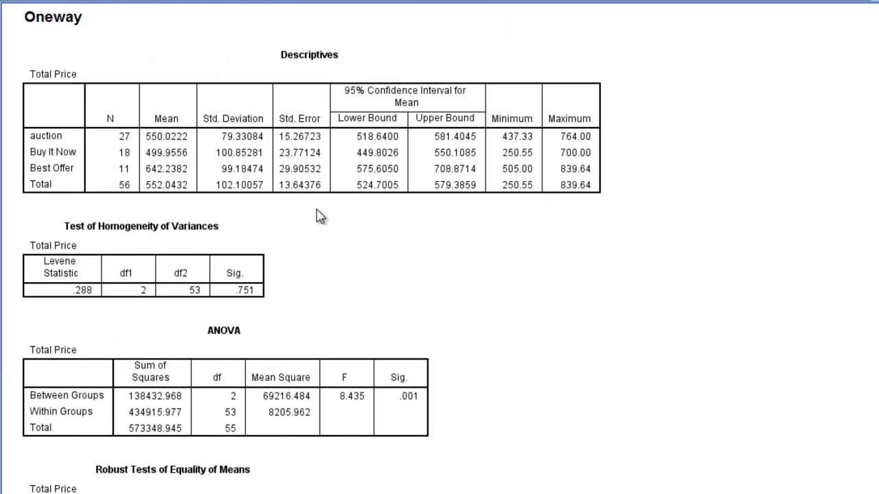
{"action": "left_click", "coordinate": [232, 179]}
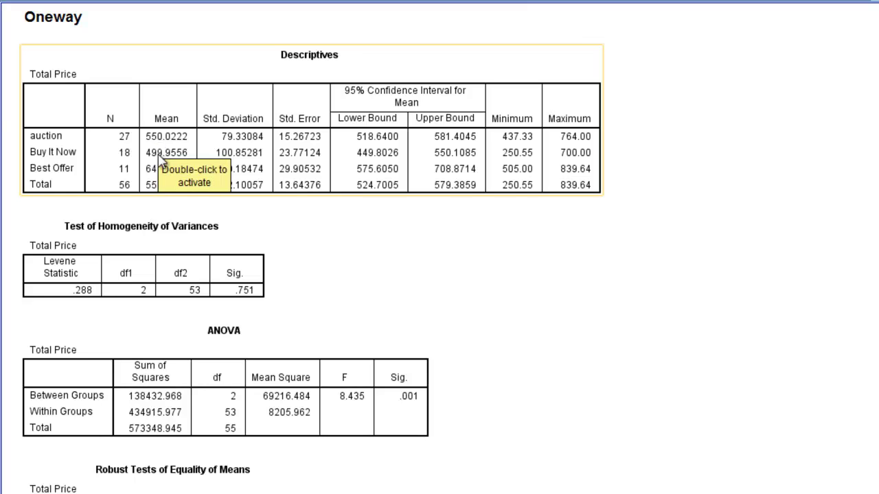
{"action": "left_click", "coordinate": [161, 182]}
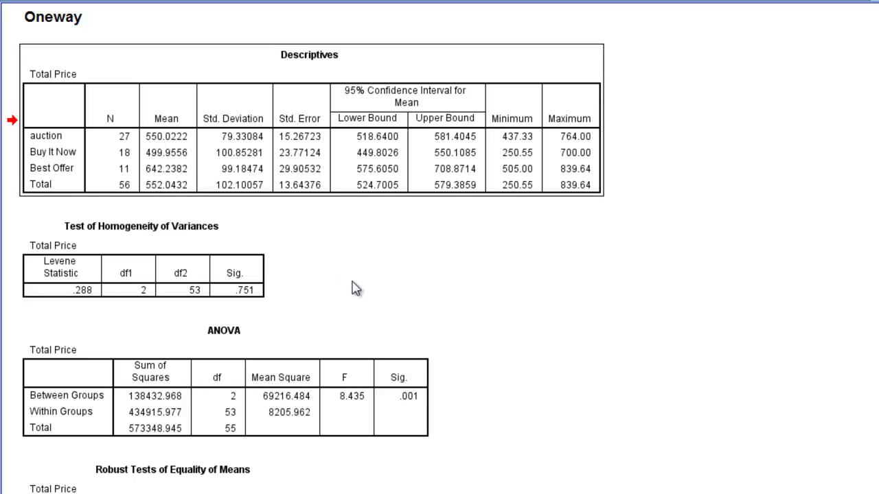